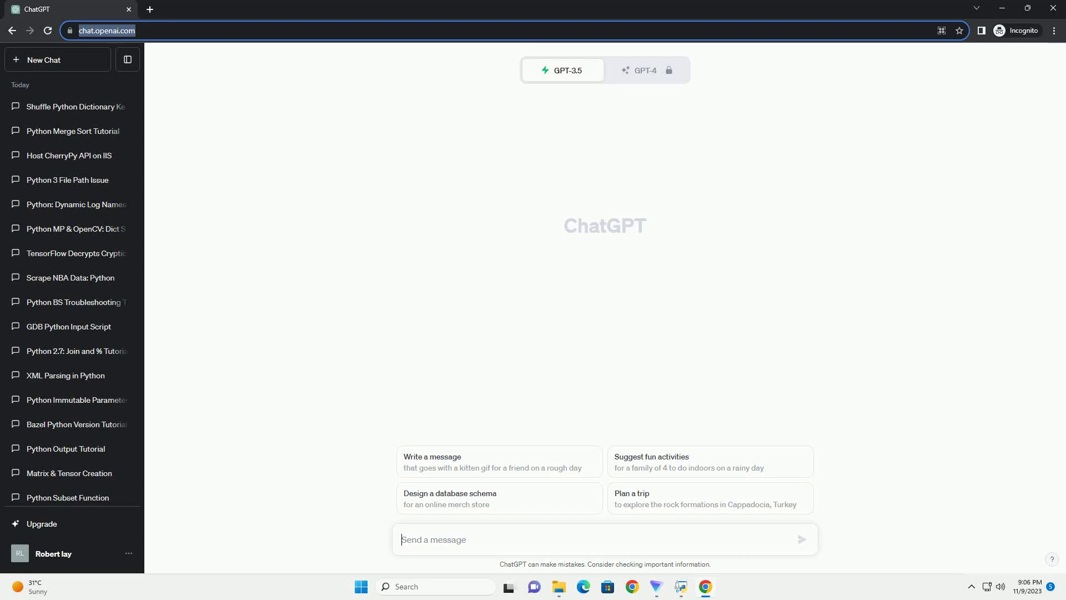
{"action": "type", "text": "write an informative tutorial about Attribute Error: Sideways shooter object has not attribute! Python Crash Course 2nd Edition with code example"}
Send ChatGPT the request for a Sideways Shooter AttributeError tutorial with a code example.
{"action": "key", "text": "Return"}
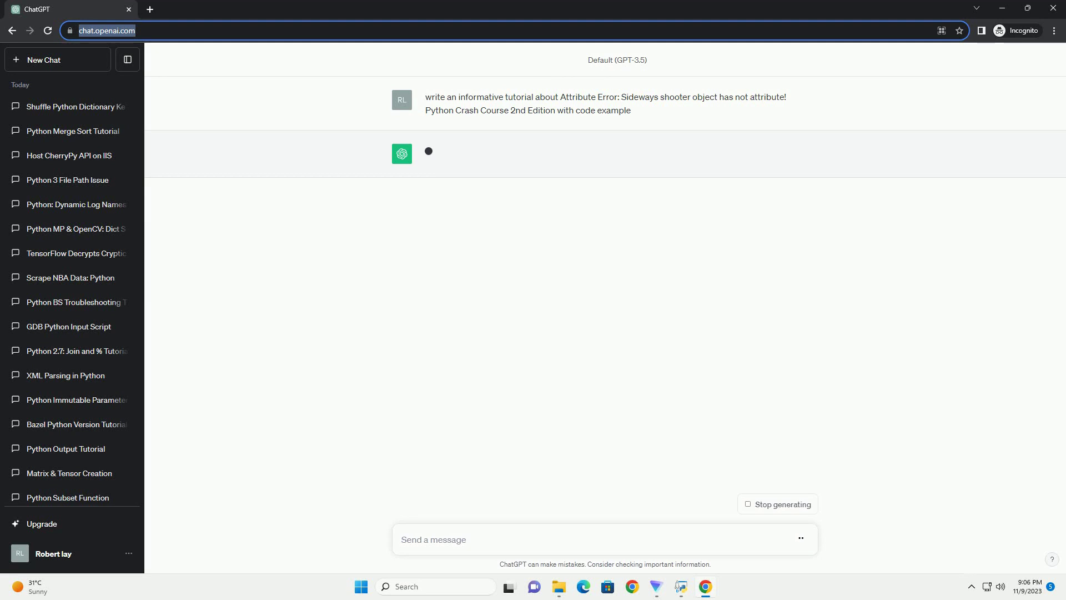